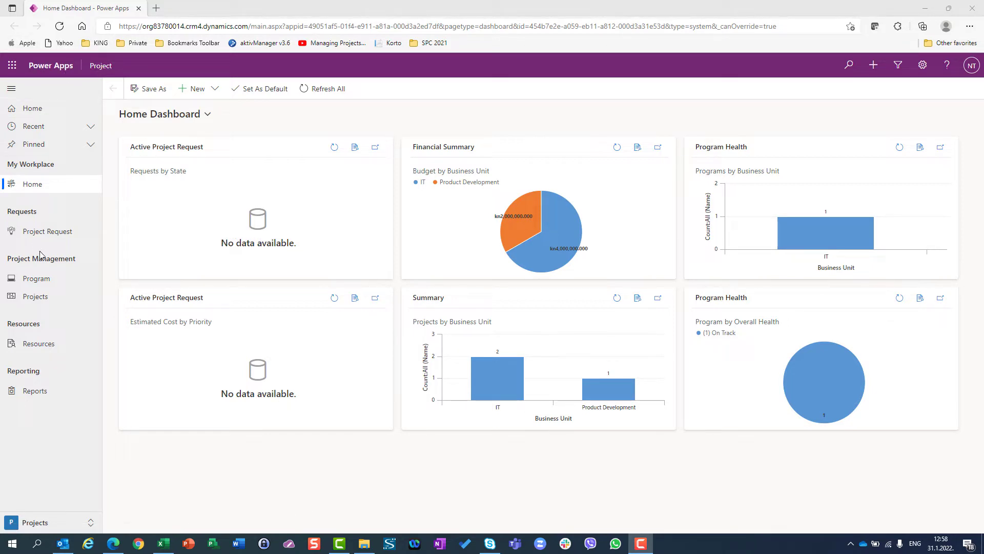
- Open the Active Program list from Program under Project Management
{"action": "left_click", "coordinate": [47, 281]}
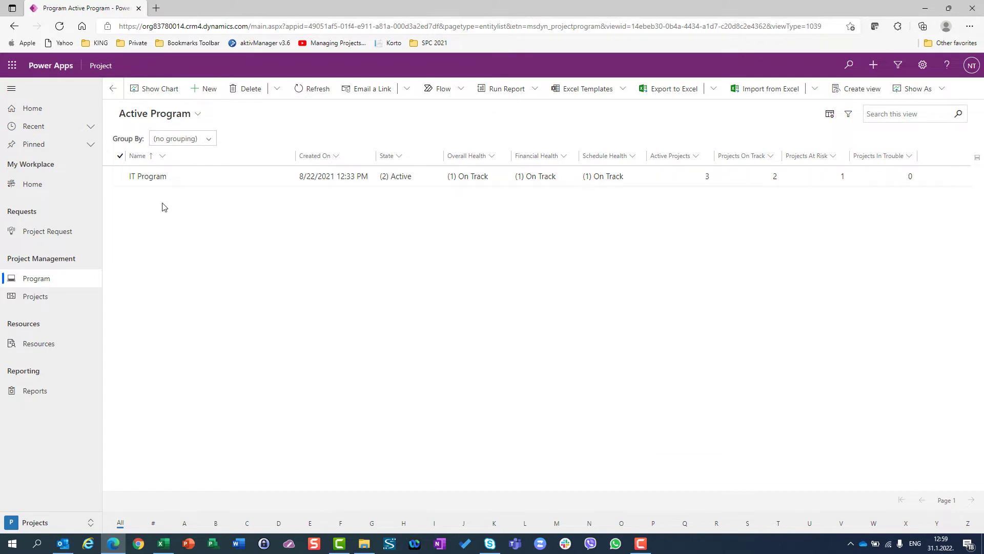
- Open the IT Program record from the Active Program grid
{"action": "left_click", "coordinate": [162, 177]}
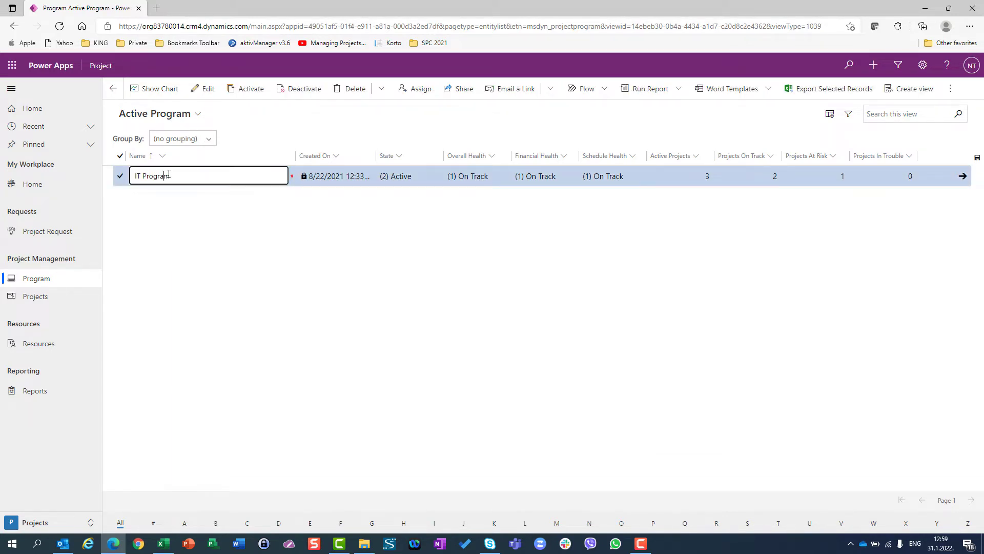
{"action": "double_click", "coordinate": [170, 183]}
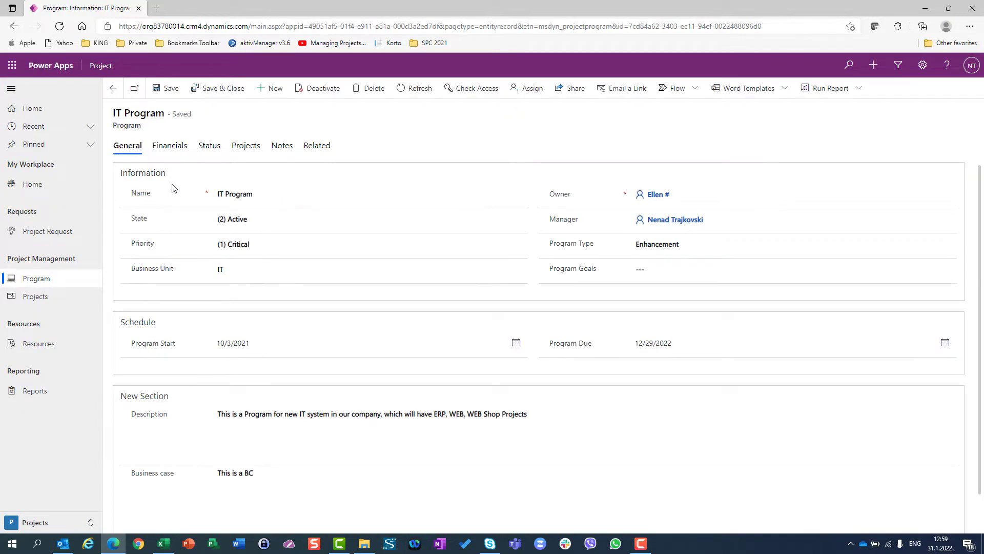
- Review the IT Program's projects, select Web Project, then view its Status KPIs
{"action": "left_click", "coordinate": [248, 146]}
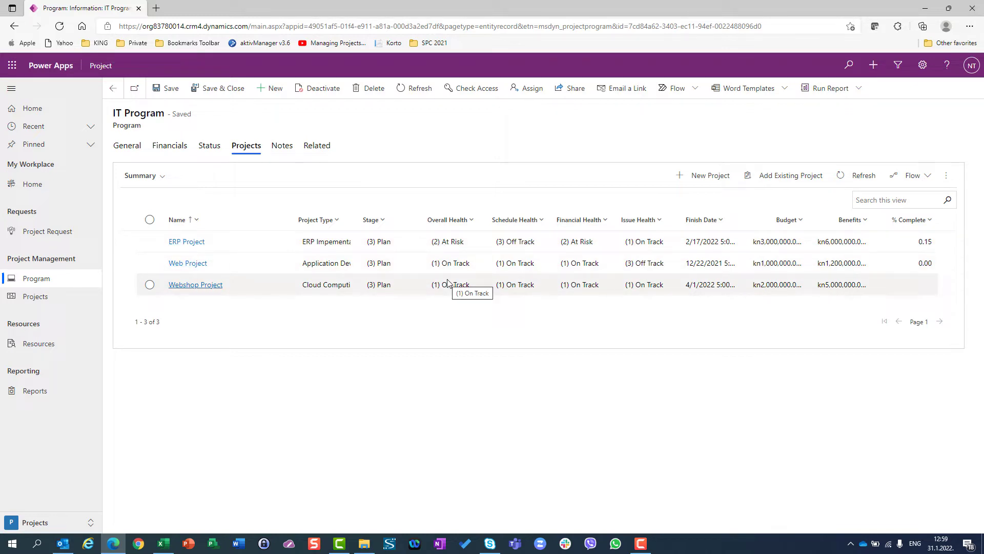
{"action": "left_click", "coordinate": [532, 267]}
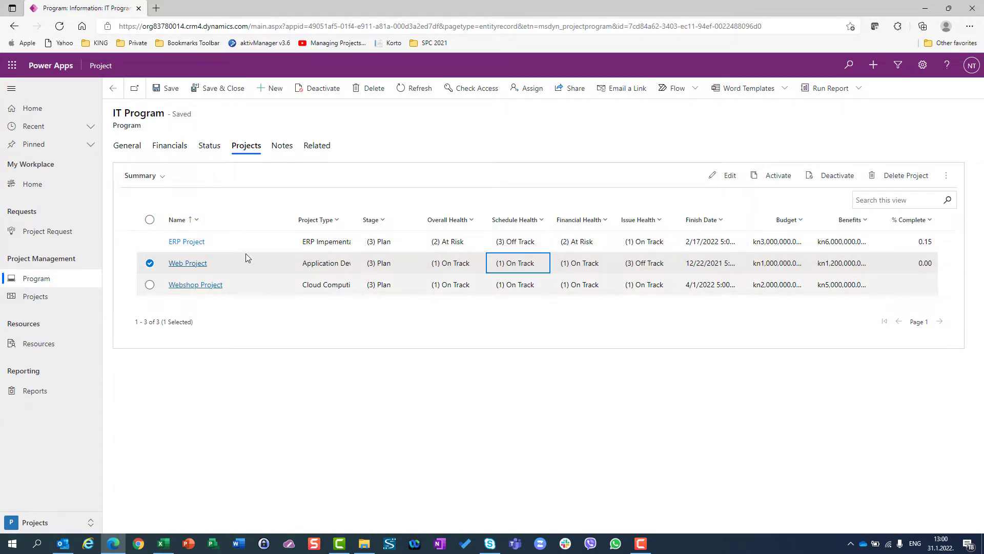
{"action": "left_click", "coordinate": [214, 148]}
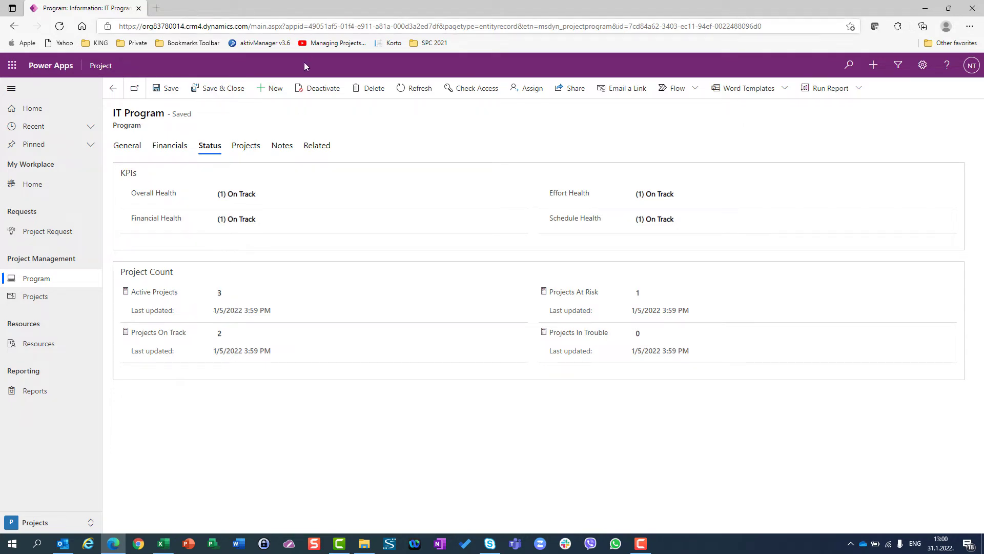
- Set Overall and Financial Health to (2) At Risk and Schedule Health to (3) Off Track
{"action": "left_click", "coordinate": [256, 151]}
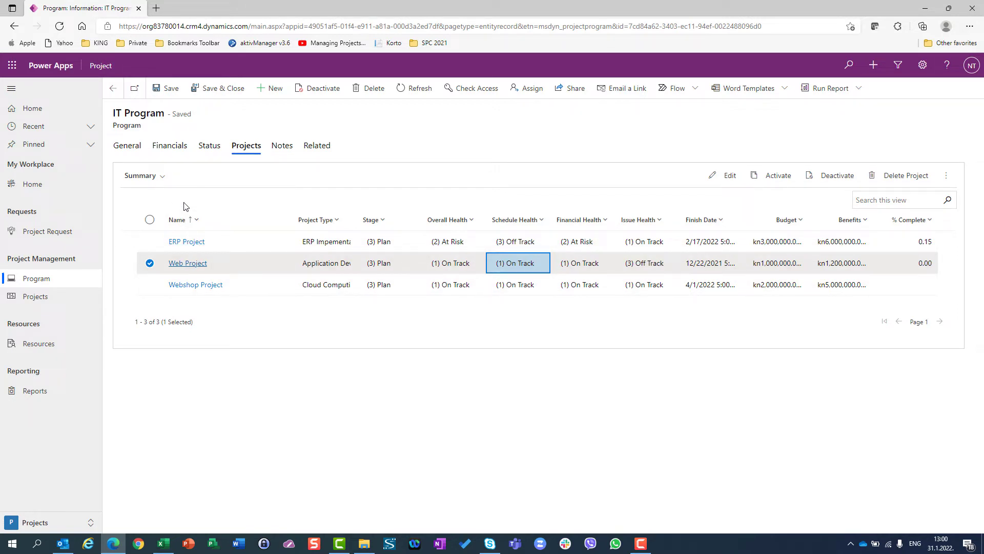
{"action": "left_click", "coordinate": [208, 151]}
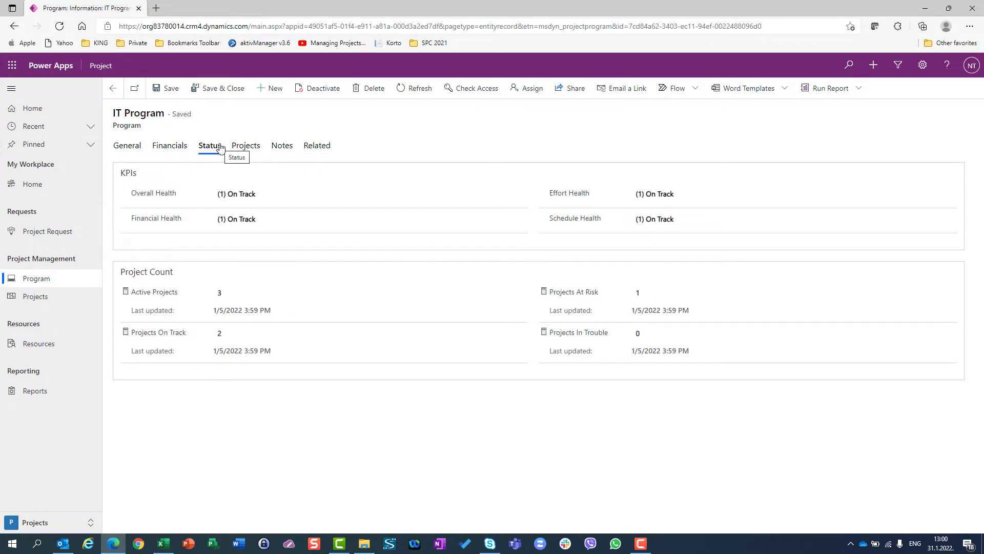
{"action": "left_click", "coordinate": [246, 195]}
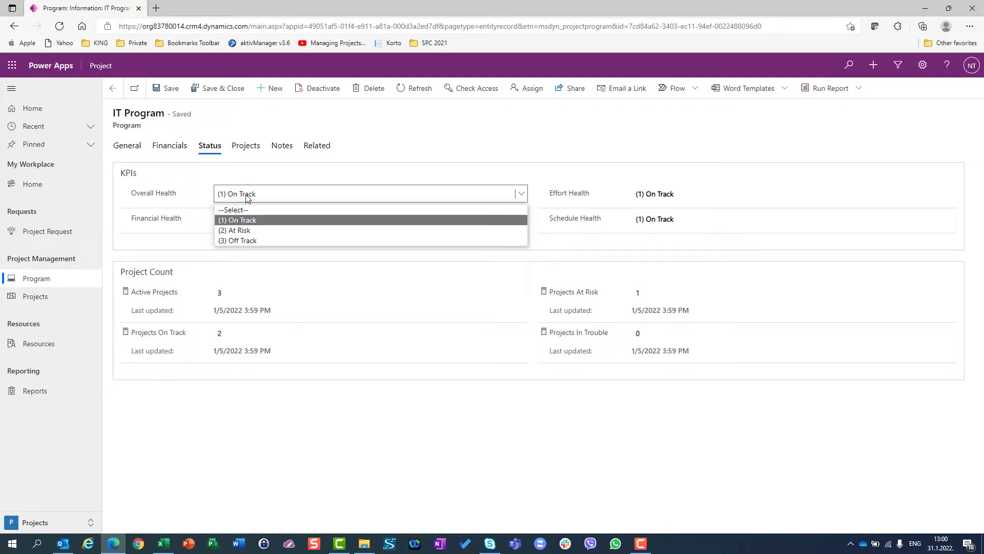
{"action": "left_click", "coordinate": [250, 230]}
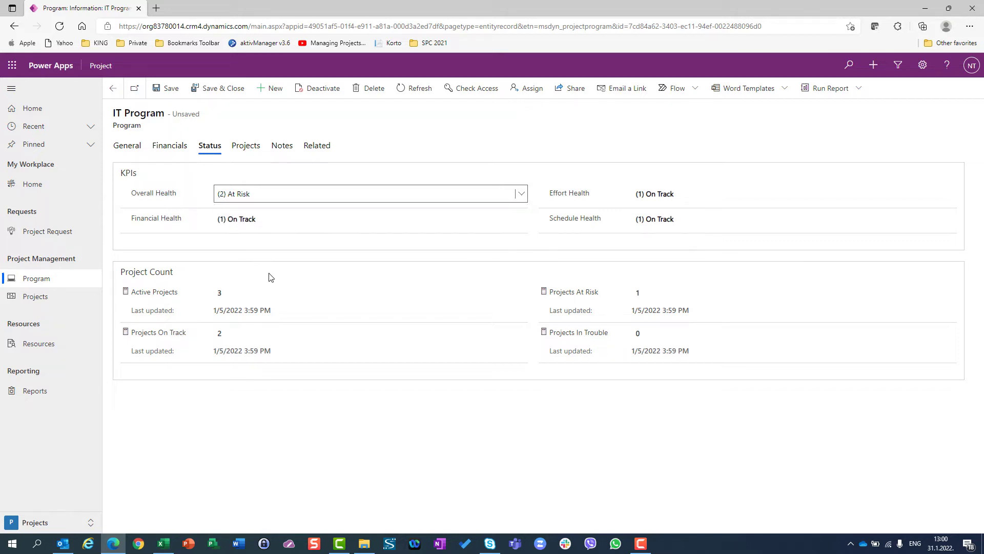
{"action": "left_click", "coordinate": [270, 222]}
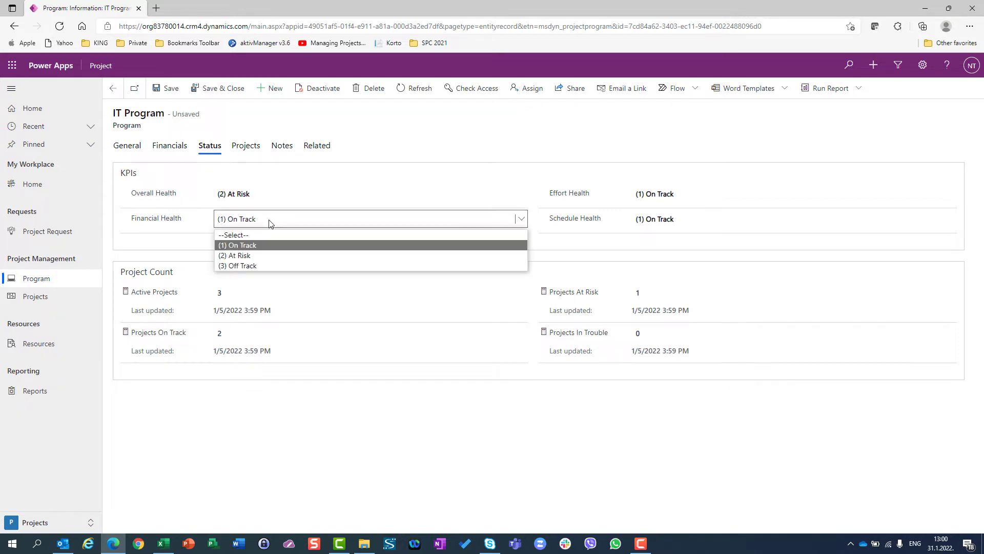
{"action": "left_click", "coordinate": [263, 255]}
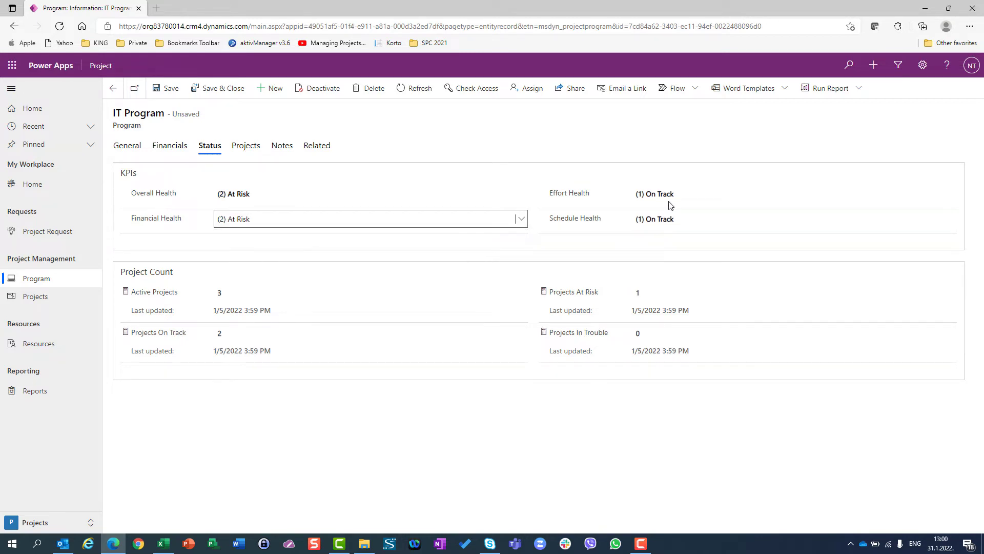
{"action": "left_click", "coordinate": [666, 218]}
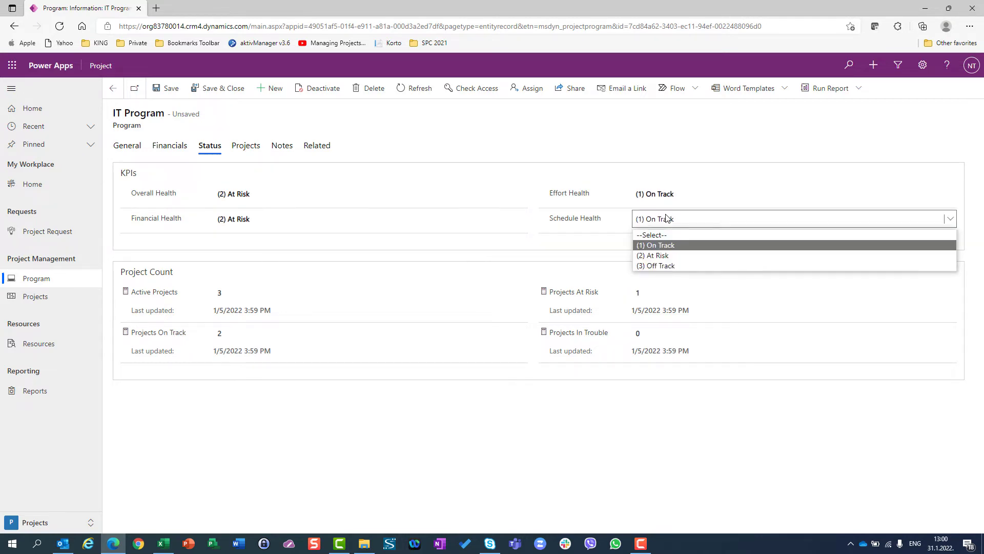
{"action": "left_click", "coordinate": [666, 265]}
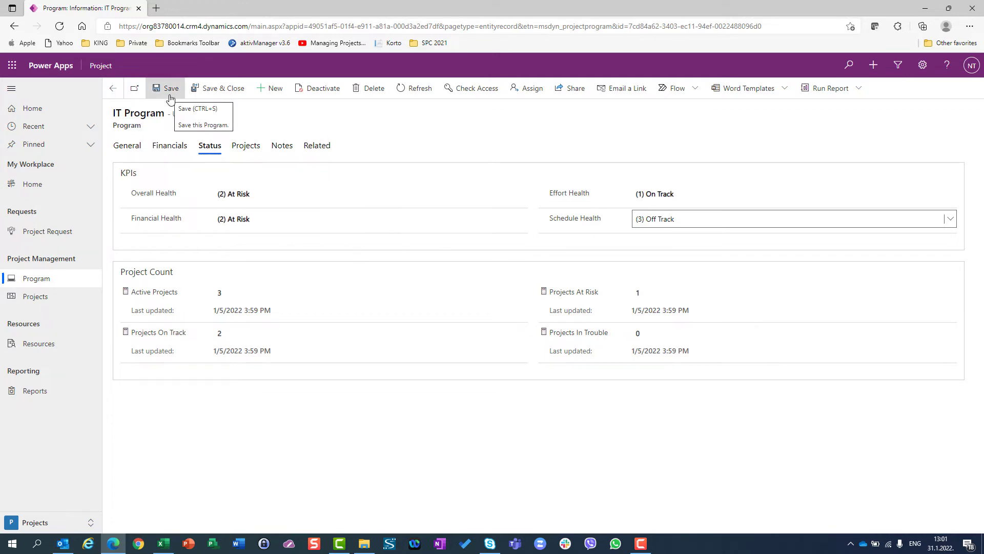
- Save and close IT Program, then reopen it to verify the saved health KPIs
{"action": "left_click", "coordinate": [198, 93]}
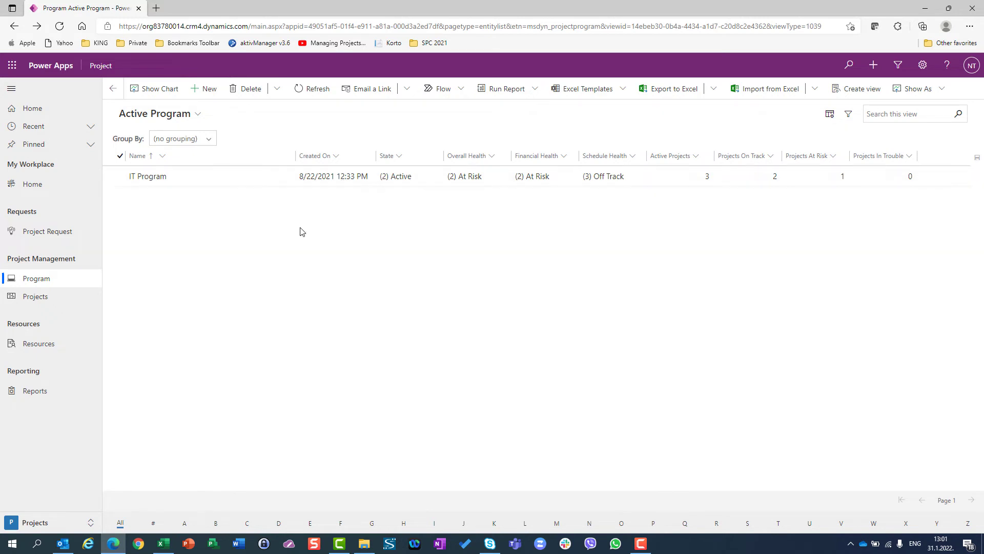
{"action": "double_click", "coordinate": [117, 184]}
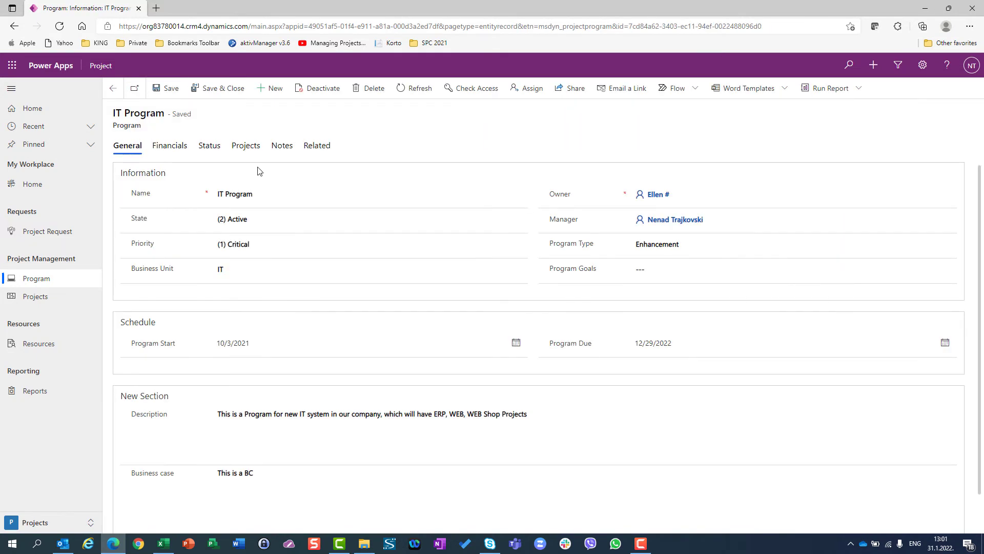
{"action": "left_click", "coordinate": [211, 147]}
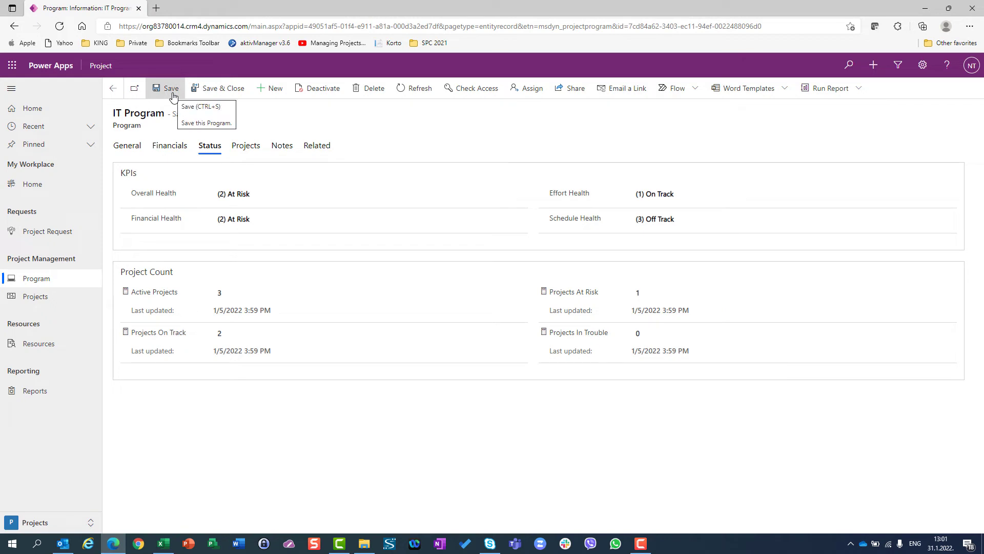
{"action": "left_click", "coordinate": [215, 90]}
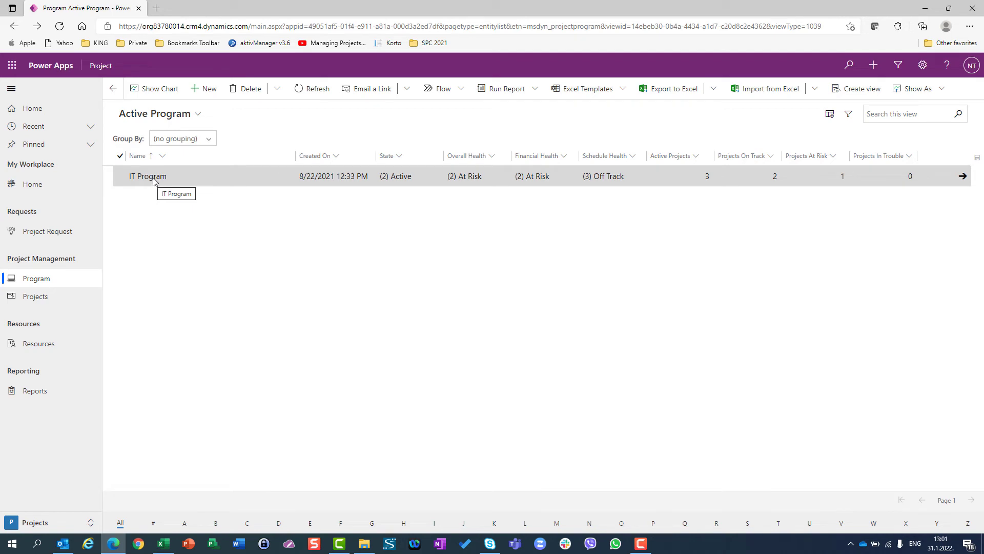
- Reload the program list and set IT Program's Overall Health to (3) Off Track inline
{"action": "left_click", "coordinate": [40, 279]}
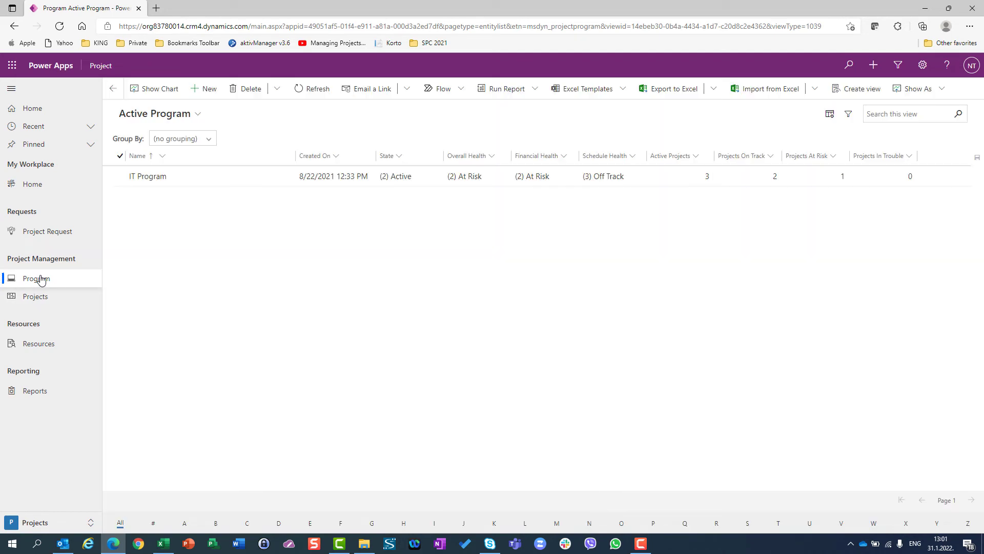
{"action": "left_click", "coordinate": [426, 176]}
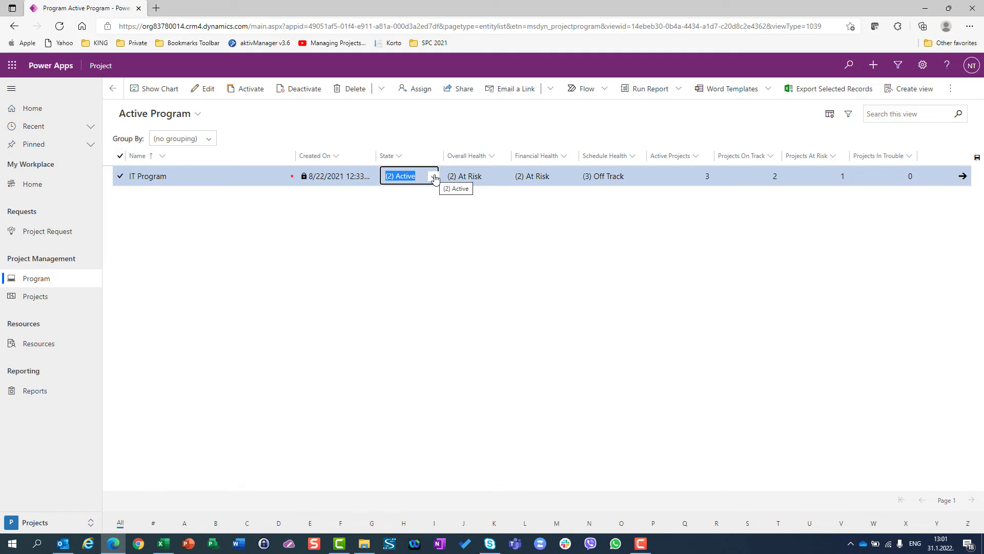
{"action": "left_click", "coordinate": [434, 176]}
{"action": "left_click", "coordinate": [434, 177]}
{"action": "left_click", "coordinate": [493, 178]}
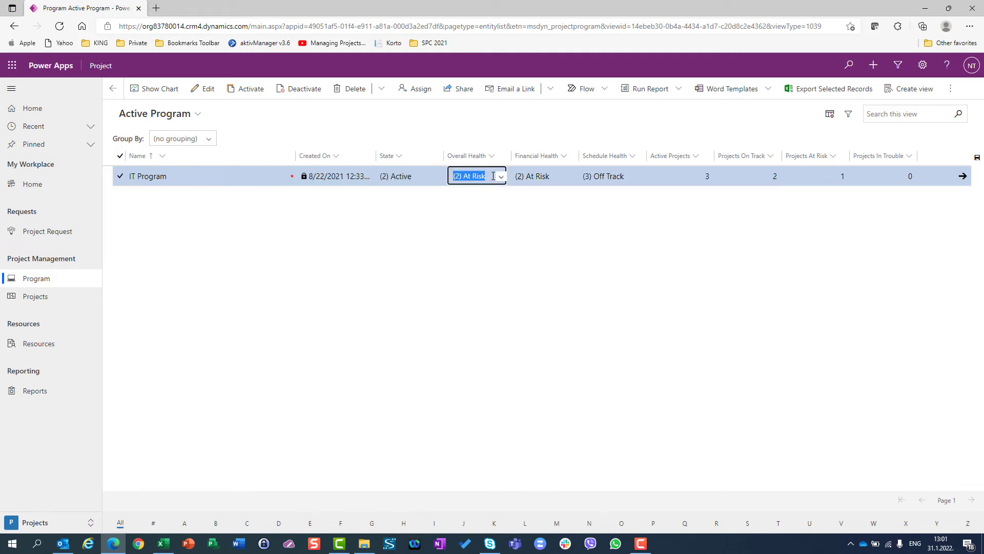
{"action": "left_click", "coordinate": [502, 177]}
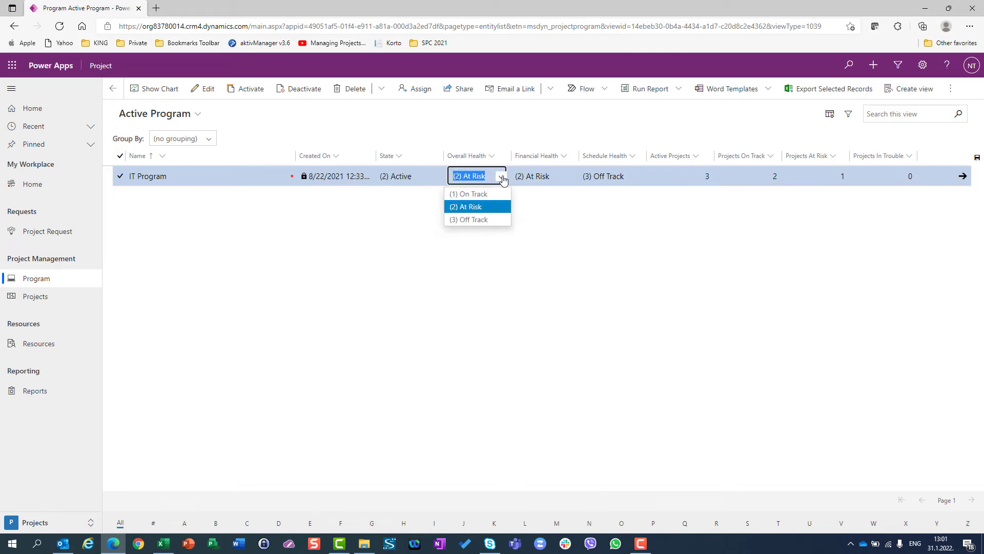
{"action": "left_click", "coordinate": [490, 219]}
- Set Financial Health to (1) On Track inline, keeping Overall Health at Off Track
{"action": "left_click", "coordinate": [567, 177]}
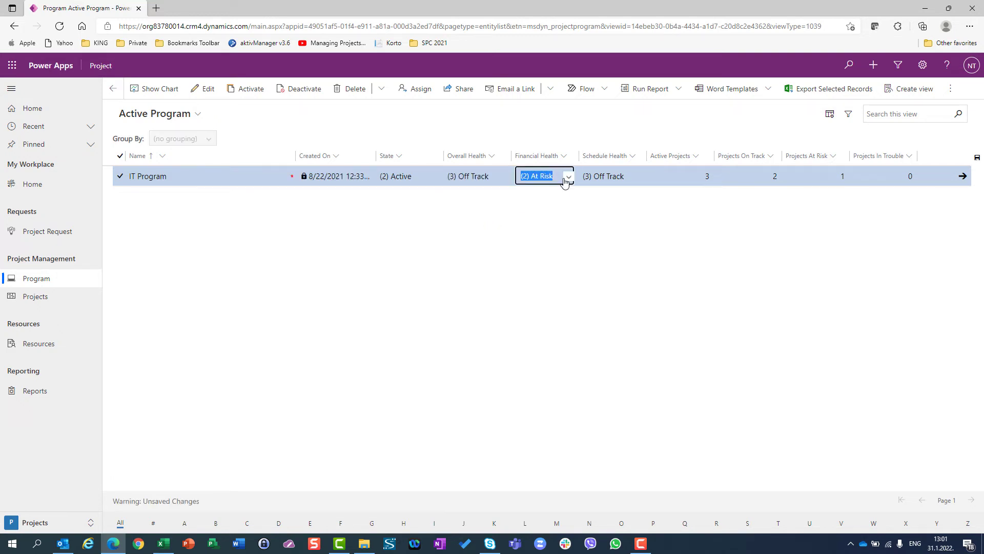
{"action": "left_click", "coordinate": [571, 177]}
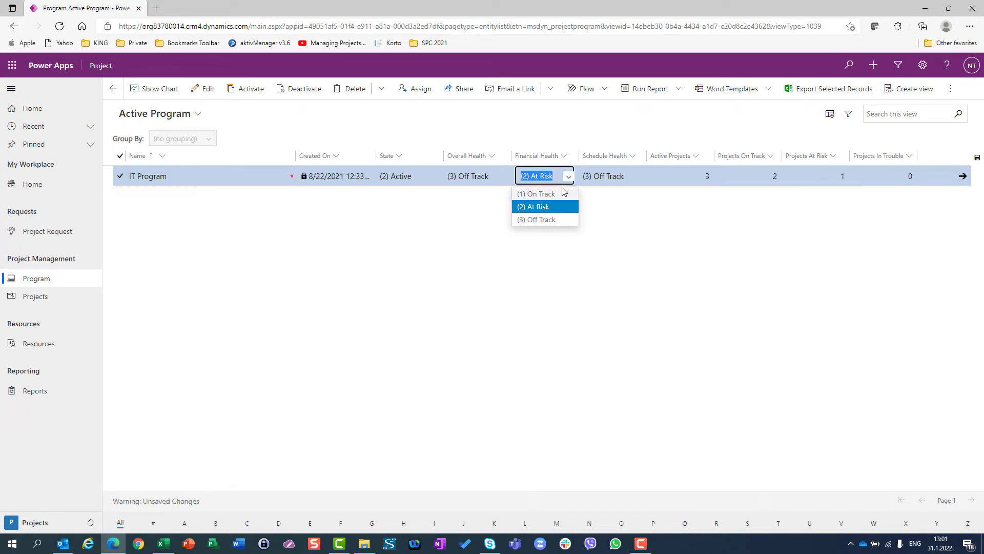
{"action": "left_click", "coordinate": [563, 195]}
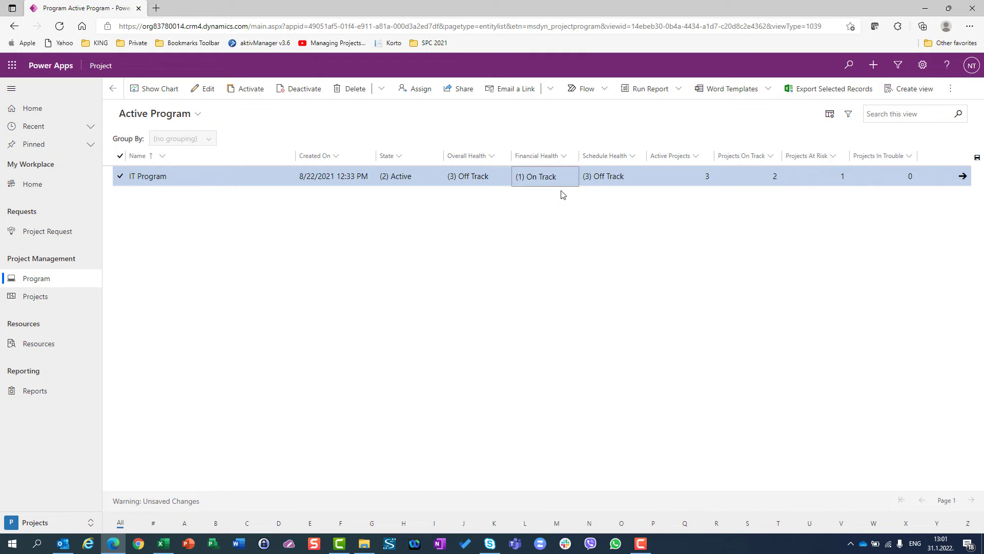
{"action": "left_click", "coordinate": [244, 352]}
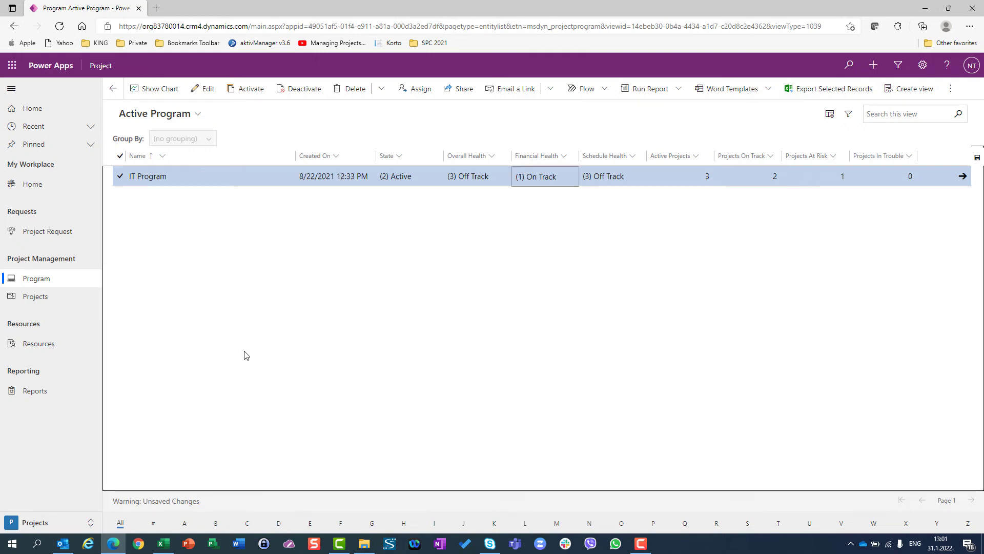
{"action": "left_click", "coordinate": [499, 177]}
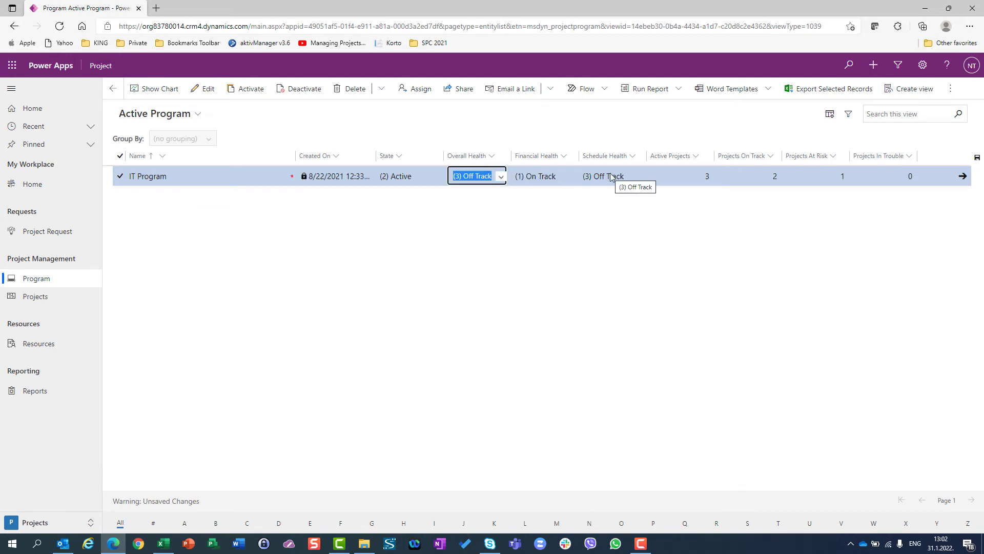
{"action": "left_click", "coordinate": [475, 256]}
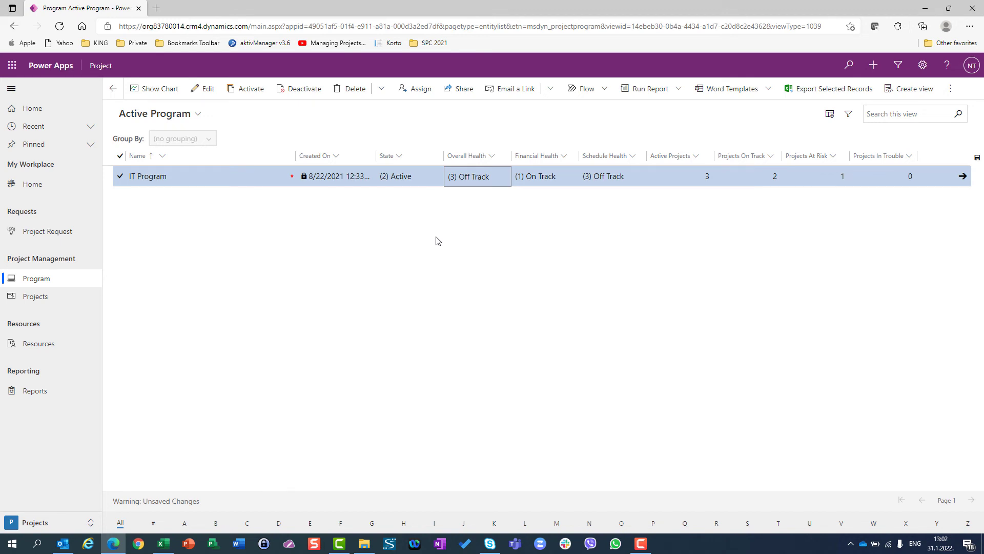
- Save the inline health edits and open the IT Program record
{"action": "left_click", "coordinate": [143, 175]}
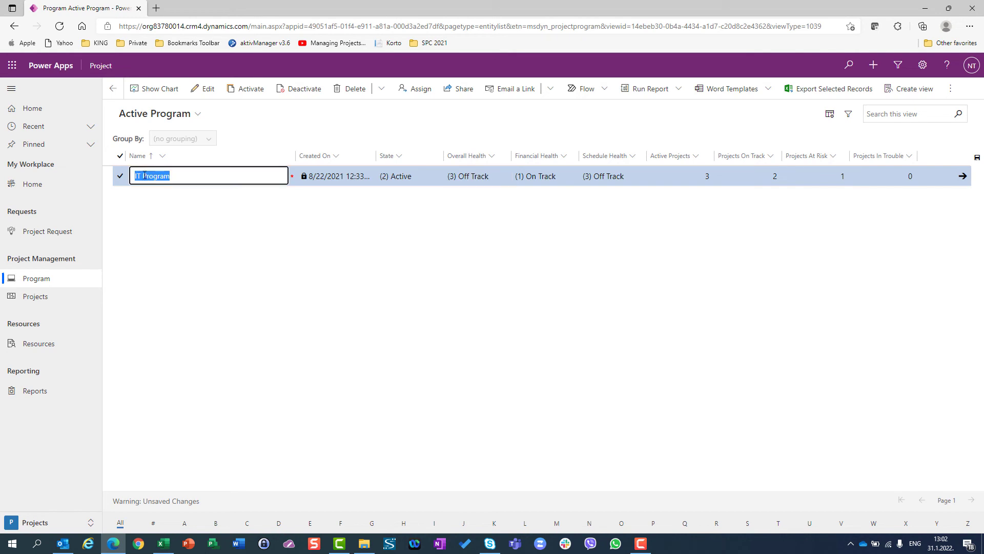
{"action": "key", "text": "Escape"}
{"action": "double_click", "coordinate": [145, 175]}
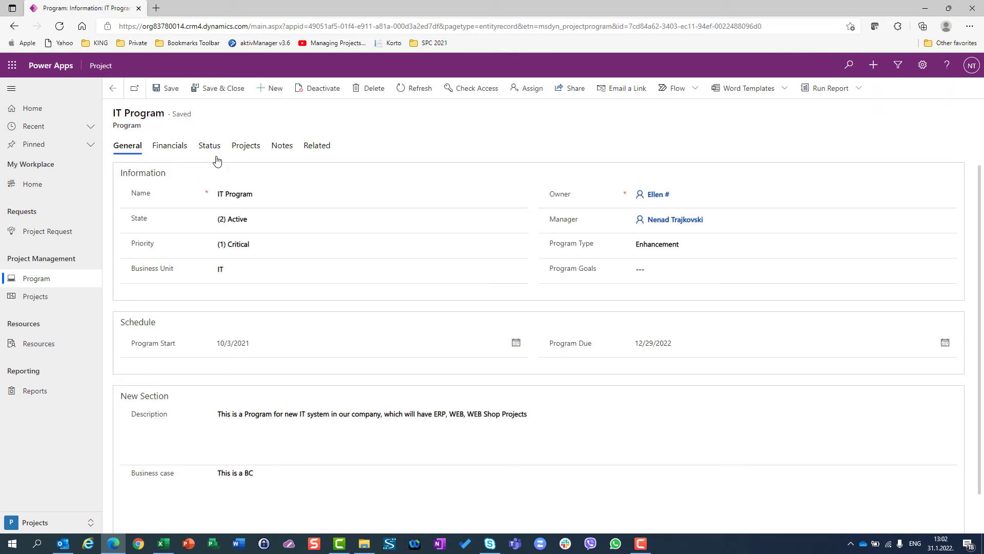
- Check IT Program's projects and health KPIs, then save and close to the list
{"action": "left_click", "coordinate": [243, 151]}
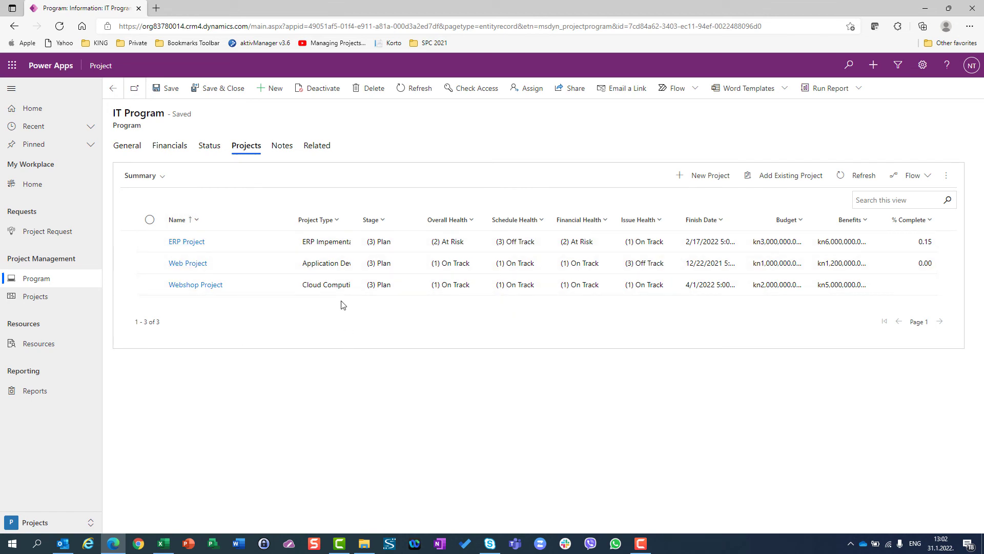
{"action": "left_click", "coordinate": [207, 148]}
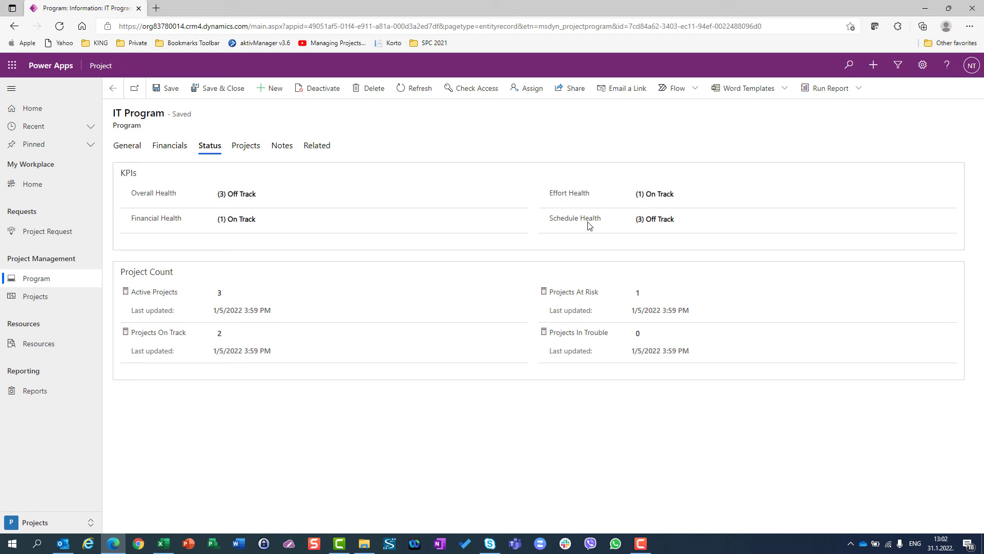
{"action": "left_click", "coordinate": [215, 92]}
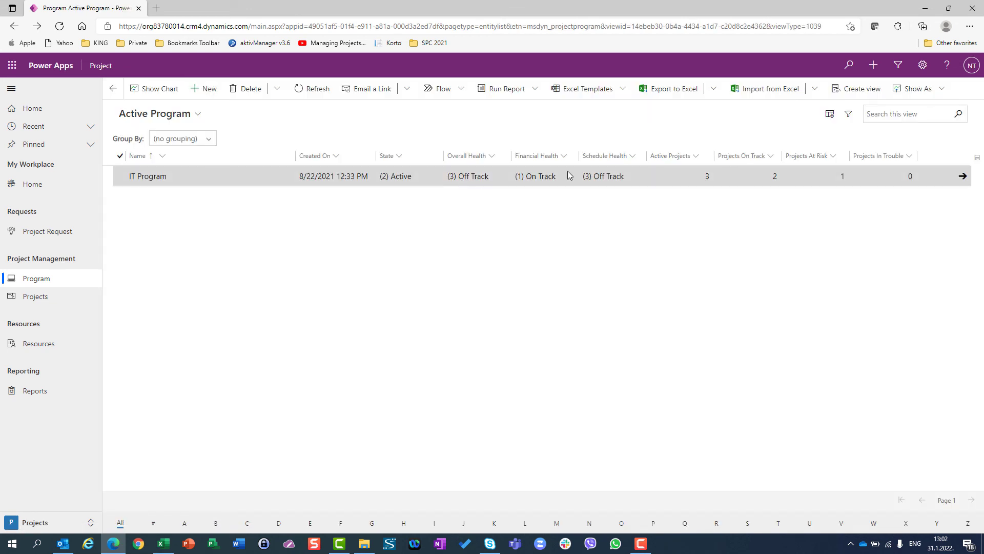